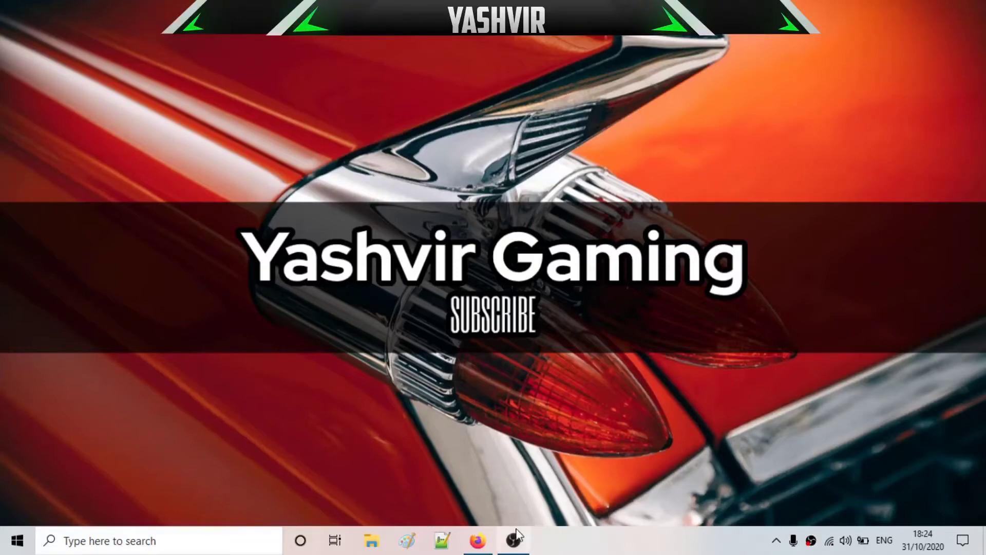
- Search the web in Firefox for 'avermedia drivers' and open the AVerMedia Downloads support result
click(478, 540)
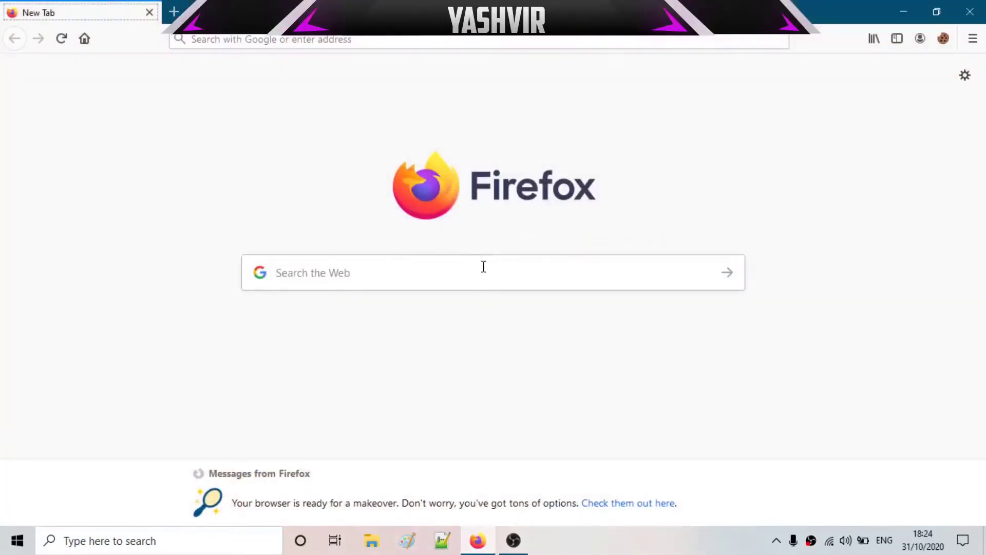
click(436, 281)
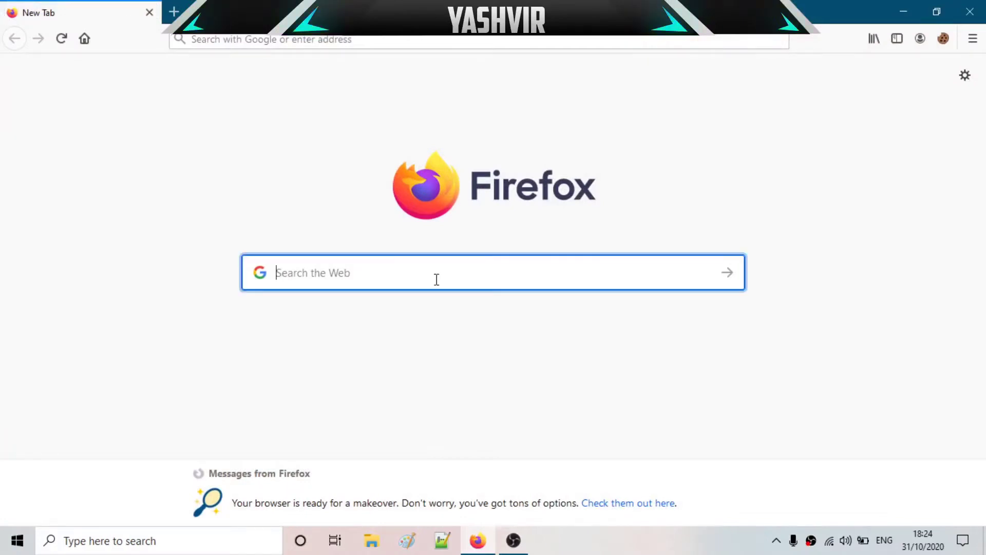
text(aver)
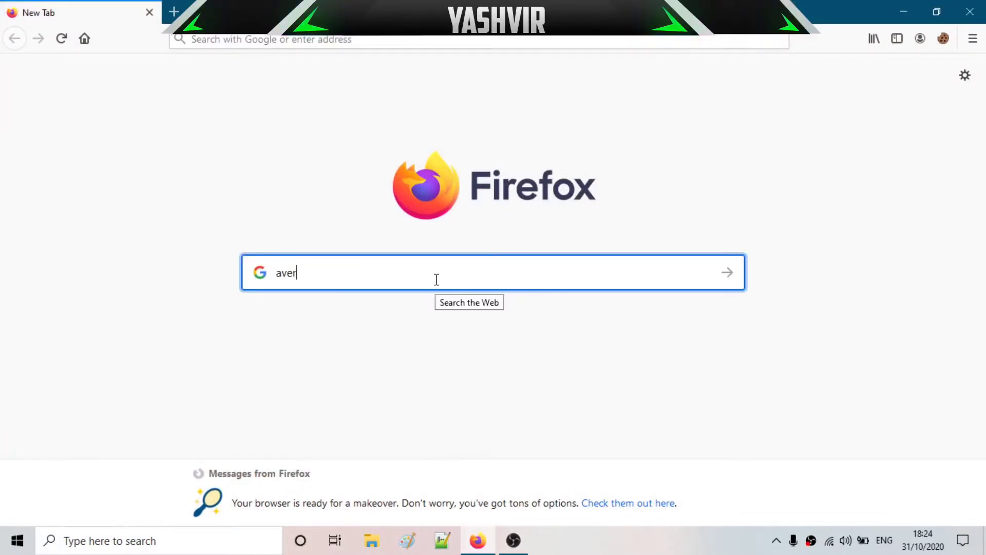
text(m)
text(edia )
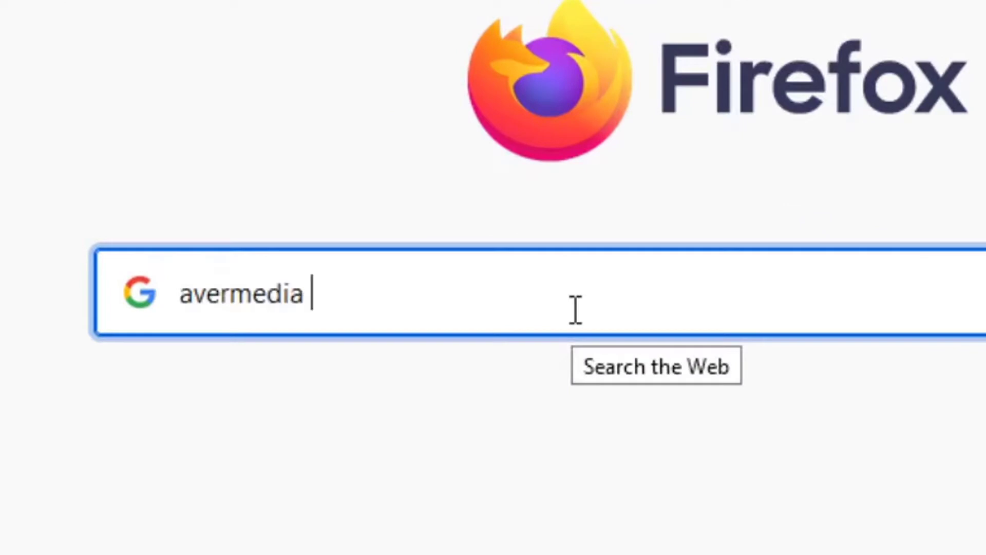
text(drivers)
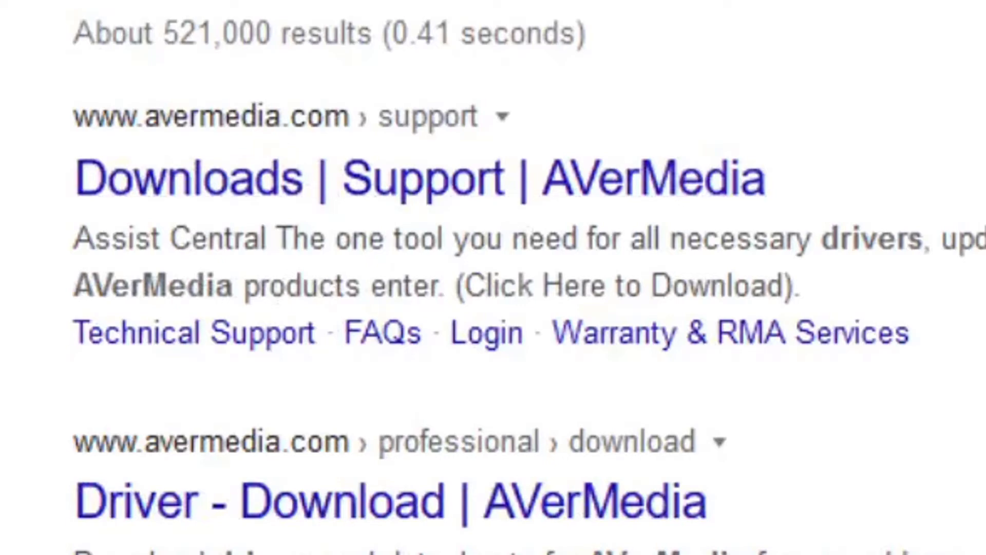
click(286, 190)
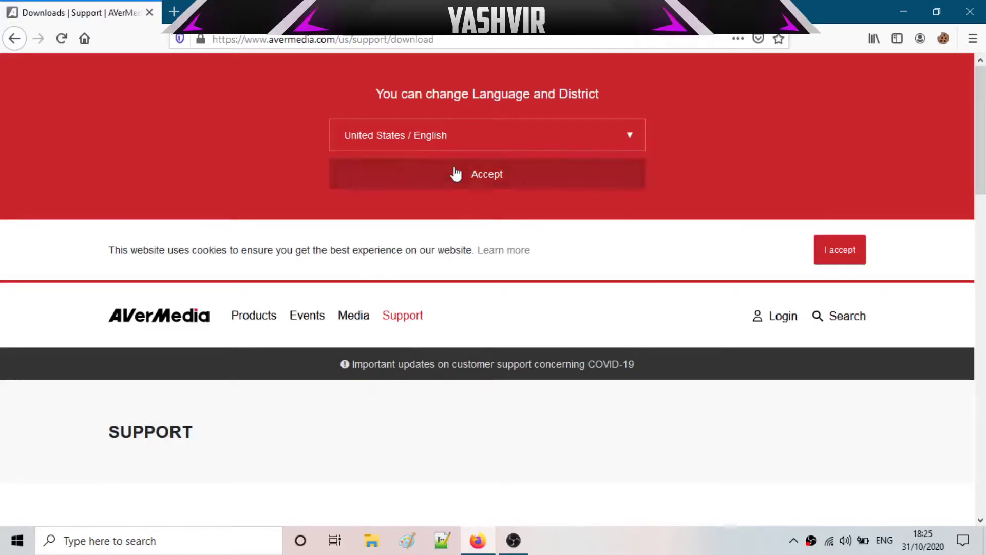
- Accept the United States / English region and enter the Gaming and Live Streaming section
click(484, 177)
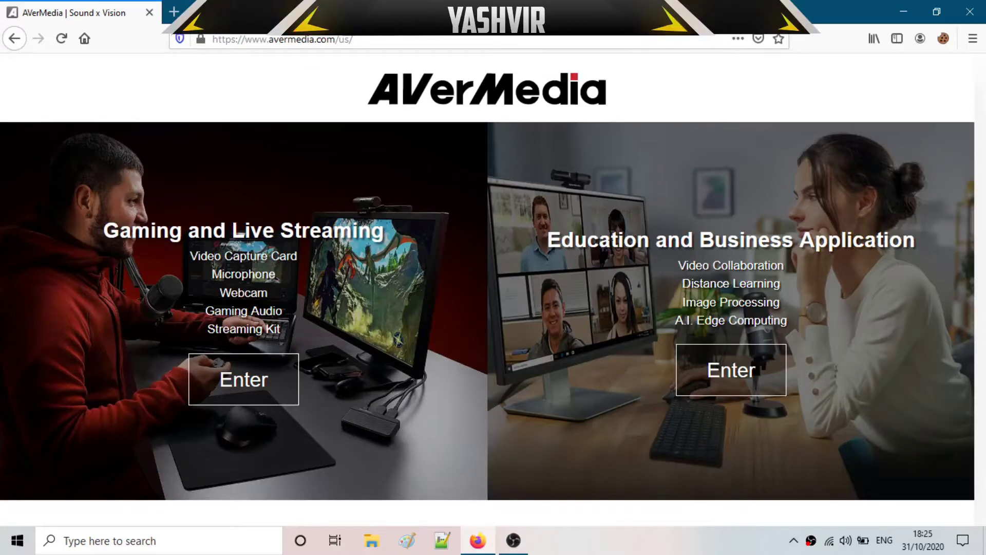
drag(591, 236, 700, 237)
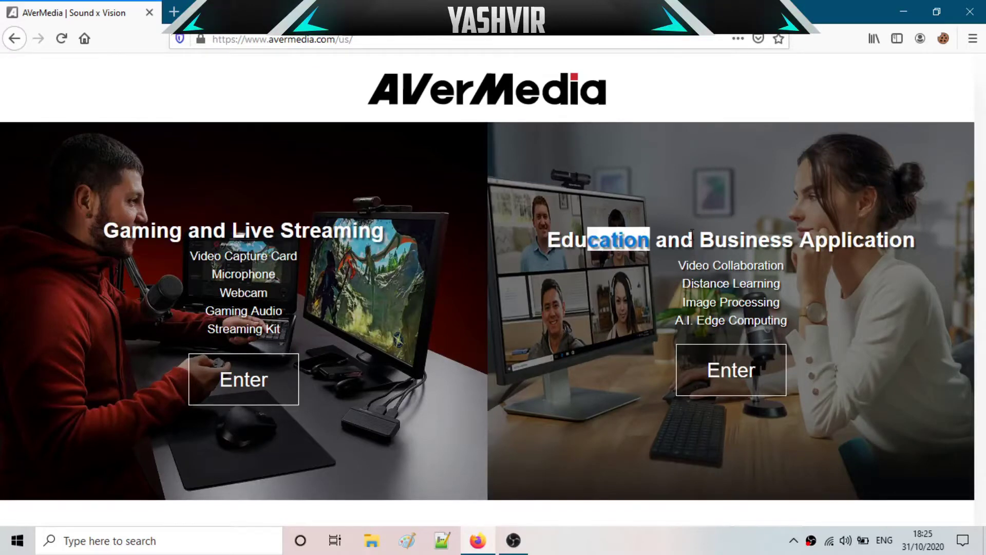
click(774, 231)
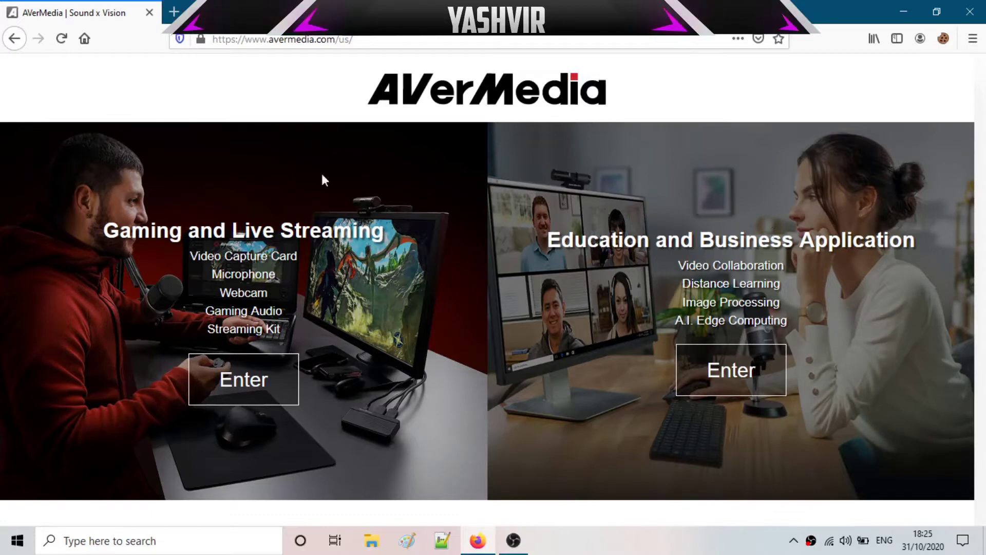
drag(146, 234, 349, 236)
click(350, 235)
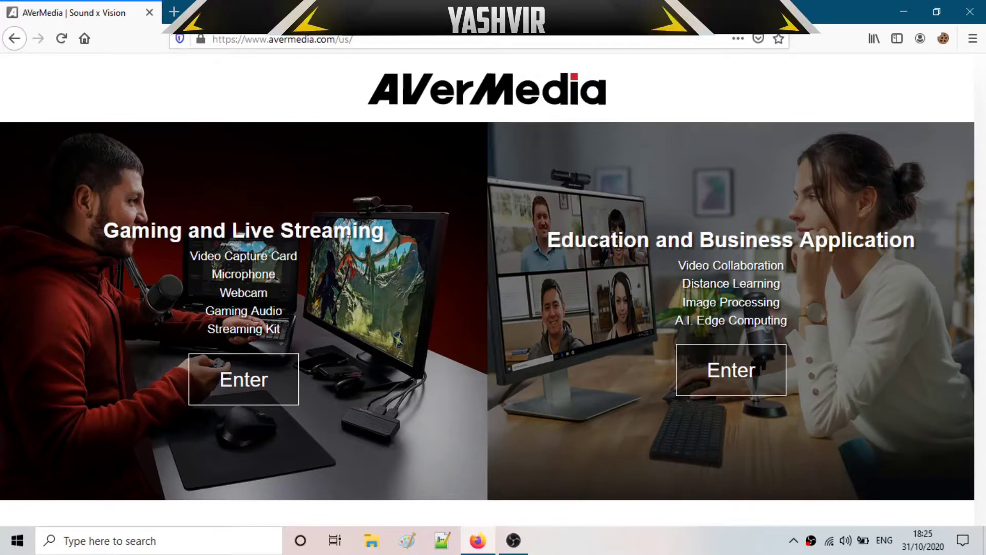
click(281, 388)
- Scroll to the site footer and go to Support > Downloads
scroll(417, 392, down, 15)
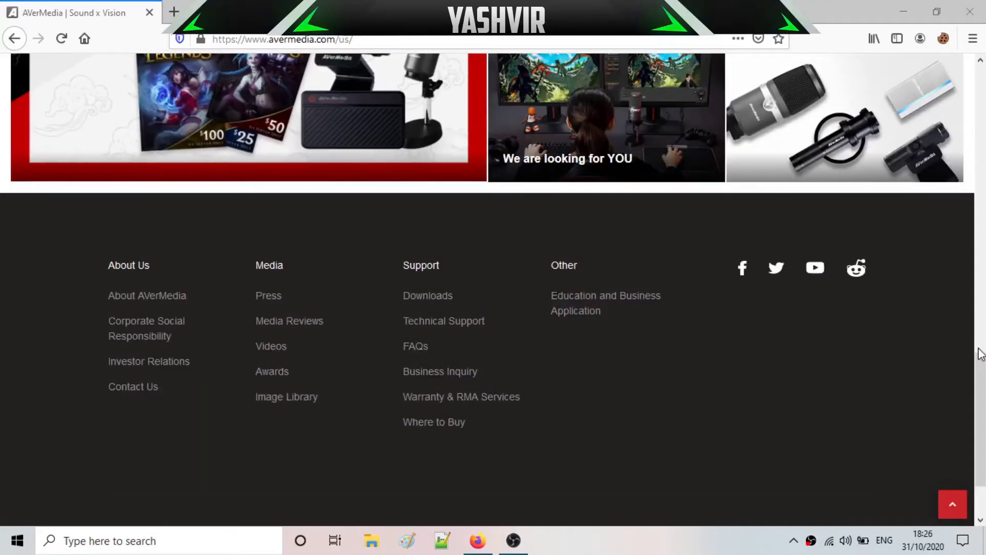
scroll(979, 354, up, 20)
scroll(475, 445, down, 20)
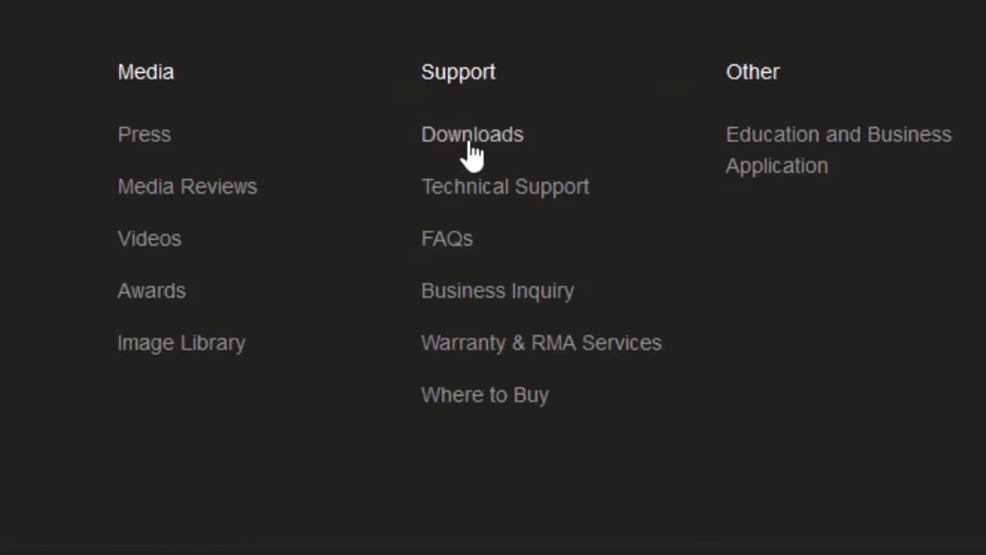
click(471, 156)
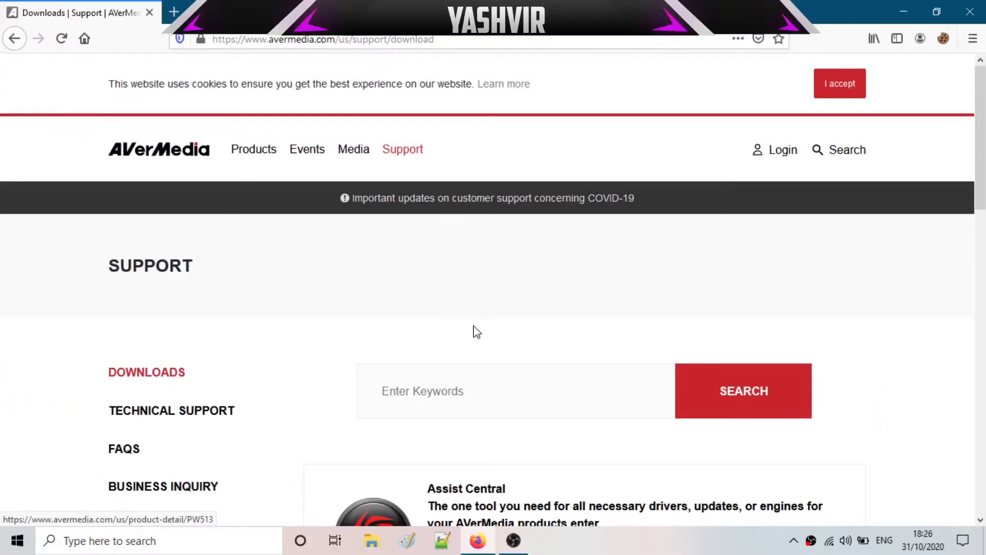
- Run a downloads keyword search for 'GL310' and scroll down to the results
scroll(473, 331, down, 4)
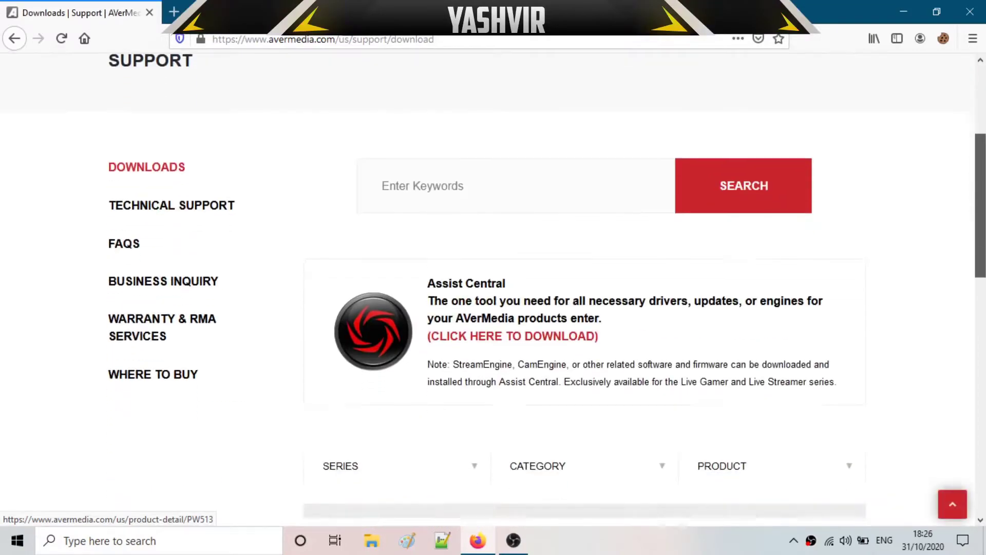
scroll(565, 329, up, 4)
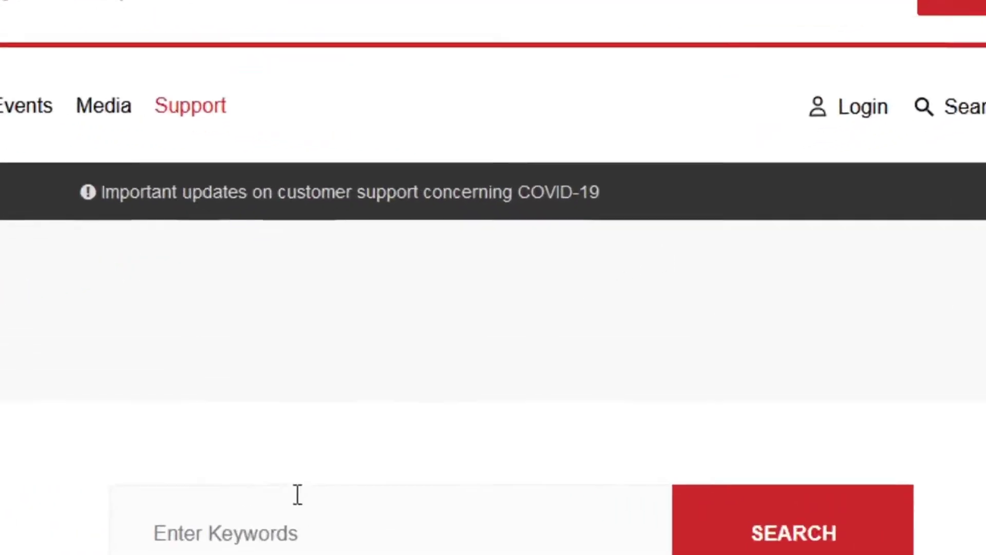
click(236, 121)
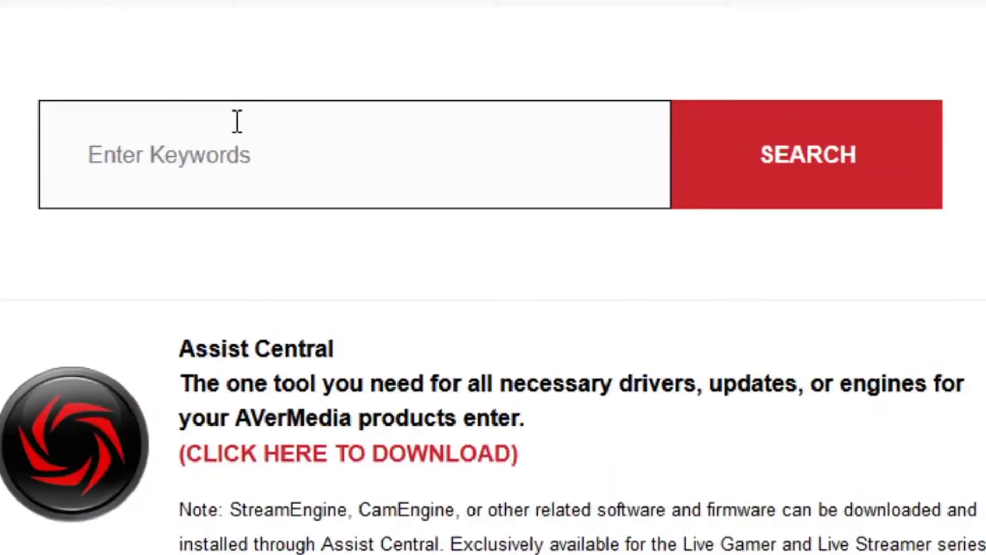
text(GL)
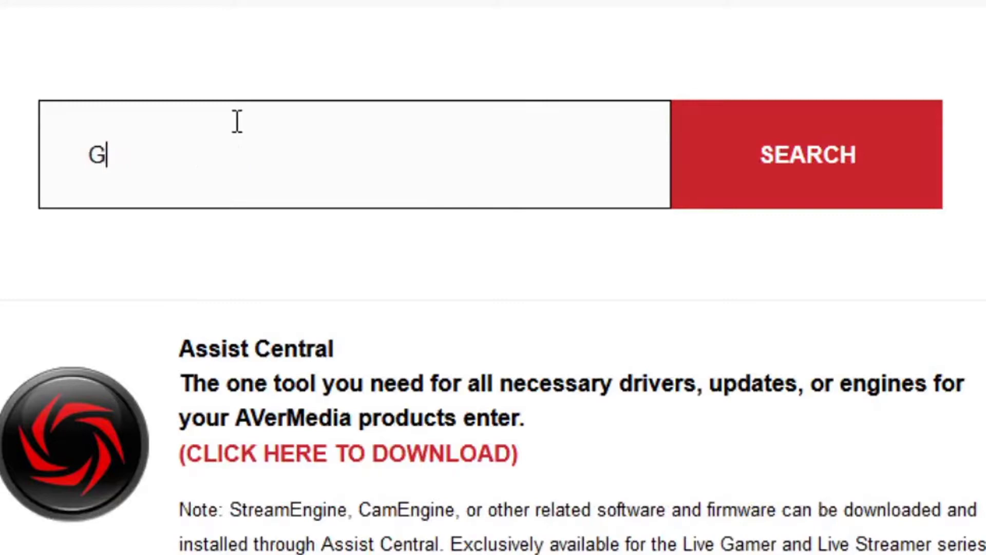
text(310 Lite)
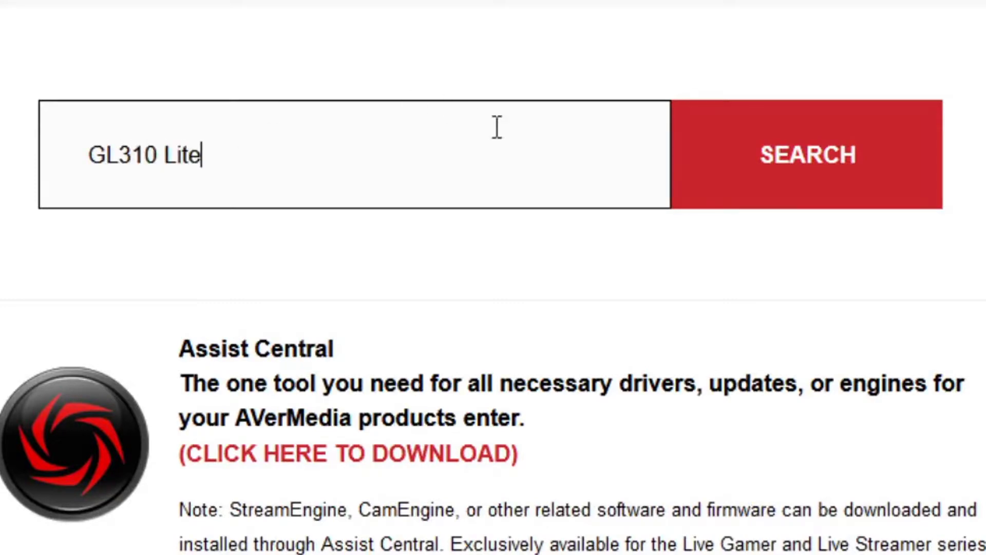
click(810, 154)
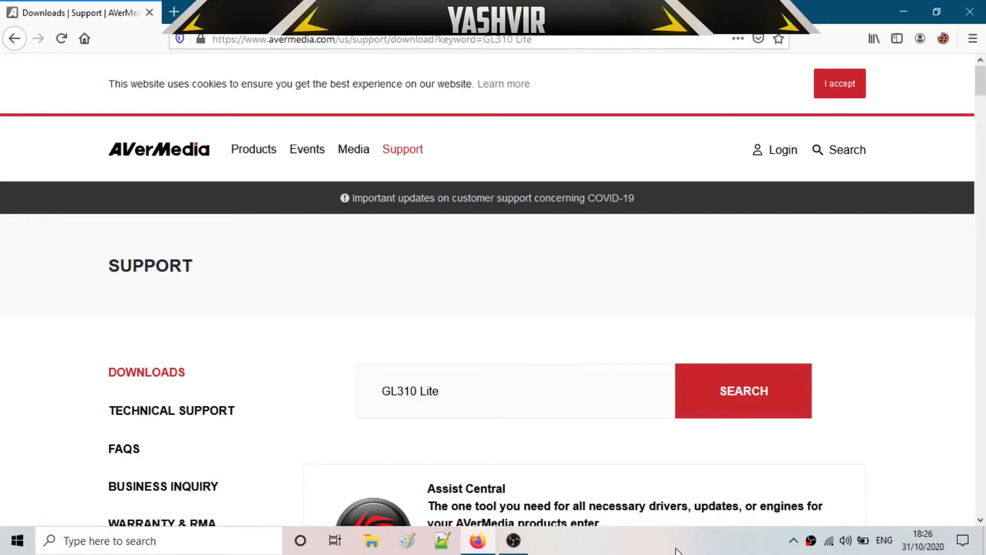
scroll(539, 411, down, 3)
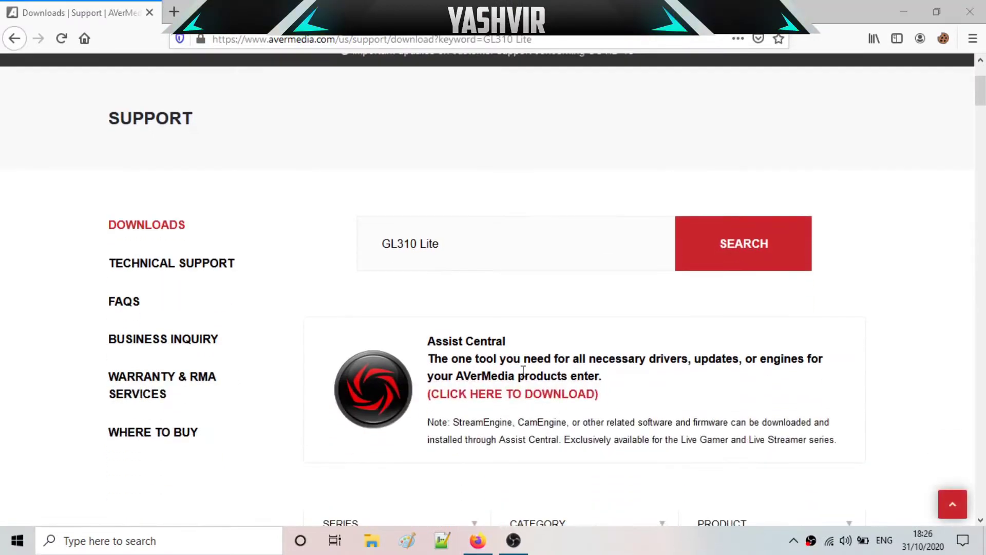
drag(980, 93, 981, 114)
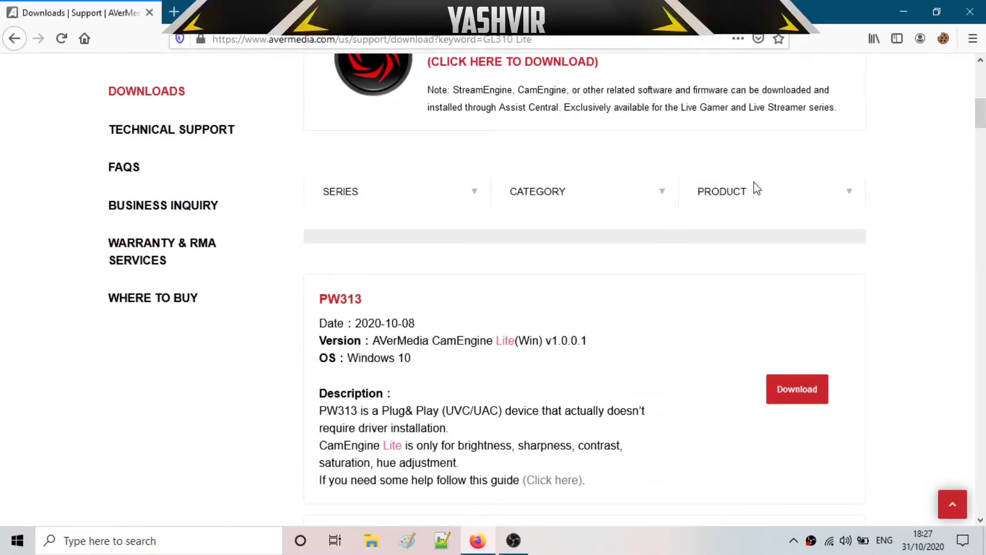
- Look through the product series, product and category filter lists on the downloads page
click(411, 201)
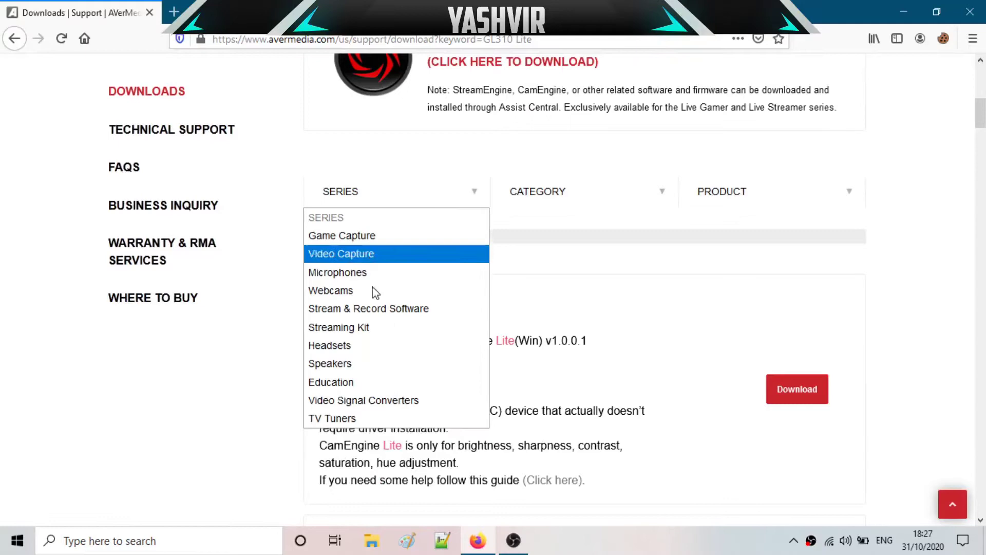
click(737, 194)
click(726, 211)
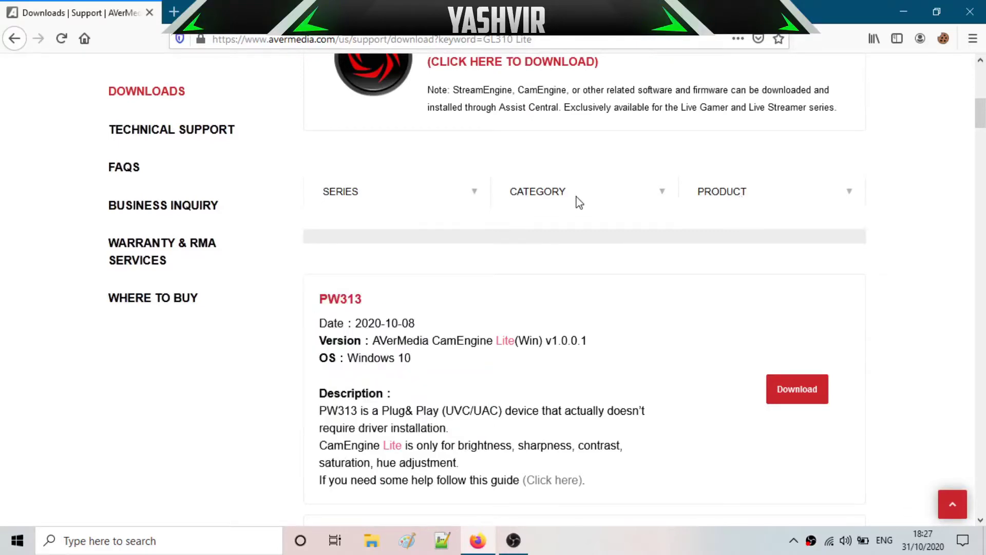
click(577, 199)
drag(981, 128, 982, 201)
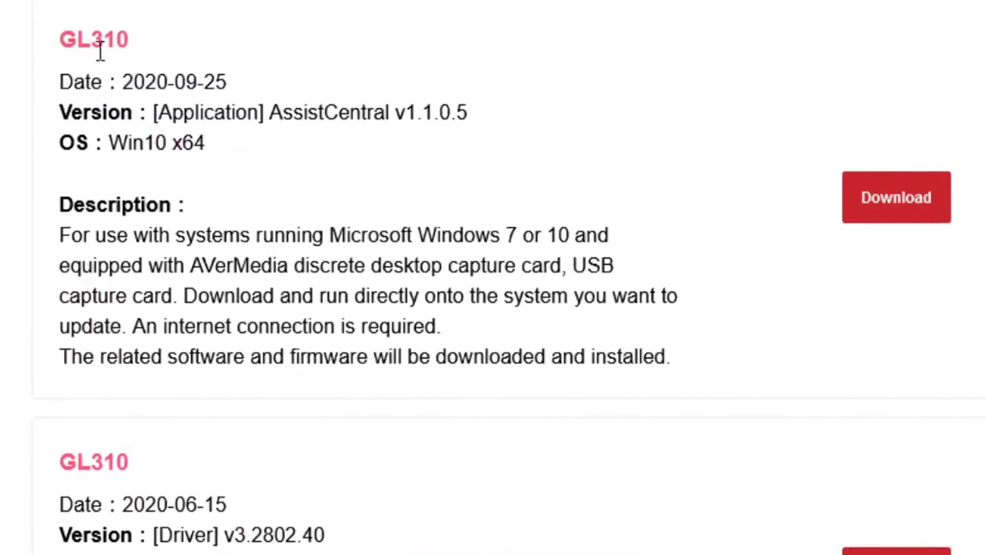
- Review the AssistCentral and RECentral entries' release dates, versions and descriptions
drag(133, 85, 149, 161)
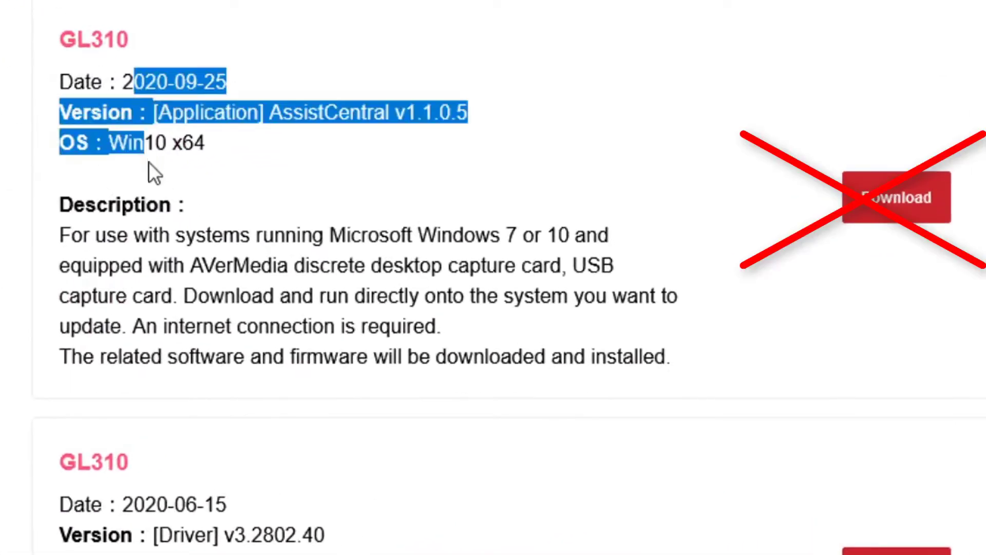
click(261, 217)
scroll(285, 180, down, 3)
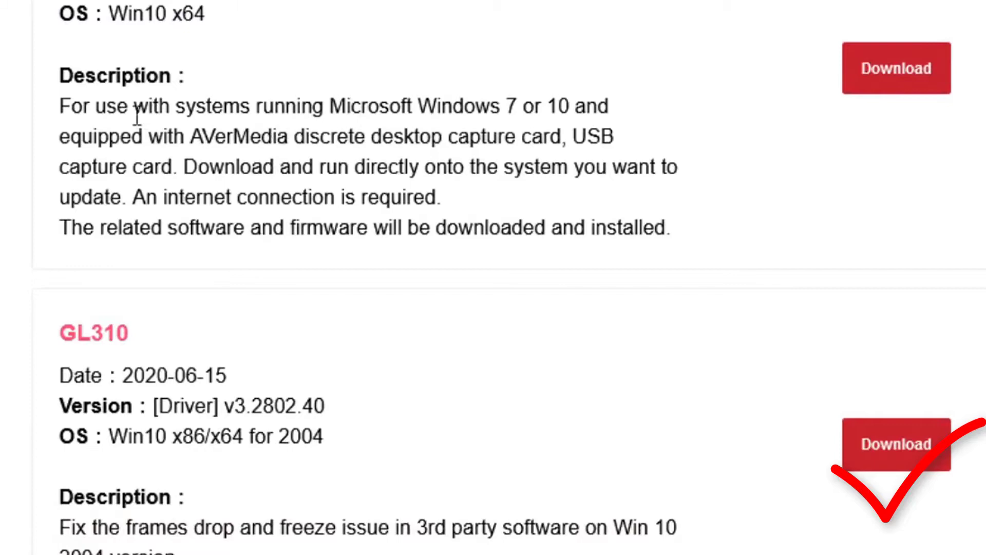
drag(118, 115, 408, 112)
click(502, 126)
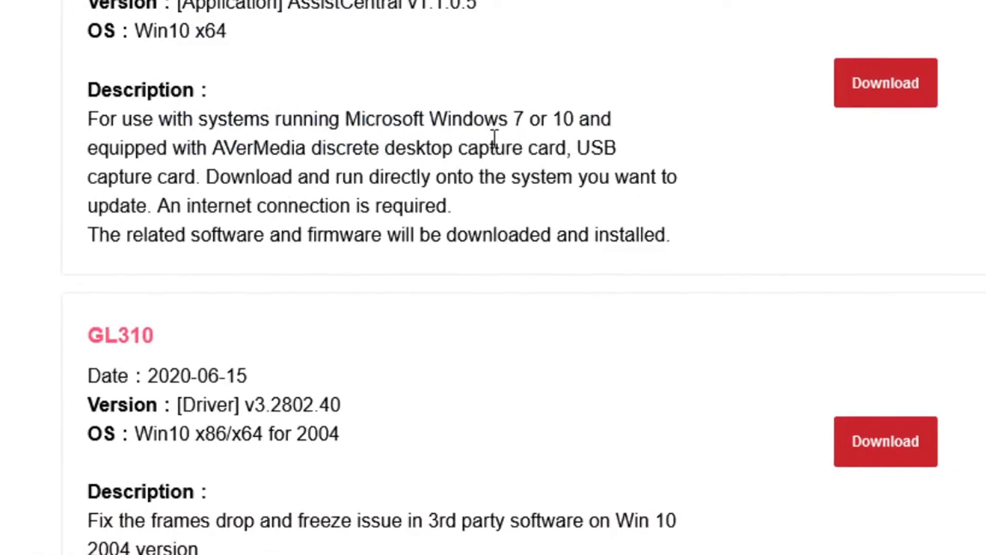
scroll(411, 257, down, 5)
drag(352, 197, 437, 208)
click(329, 209)
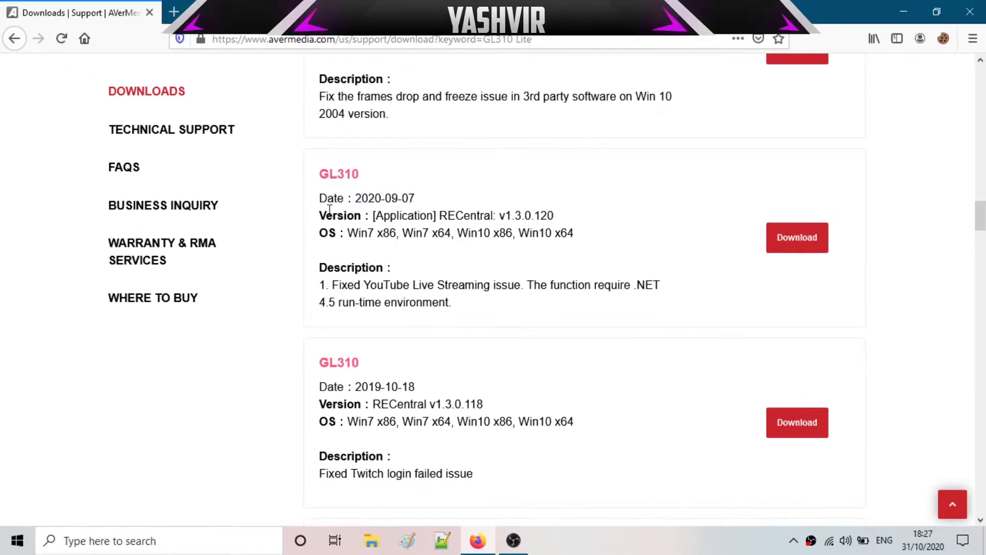
double_click(366, 199)
click(401, 200)
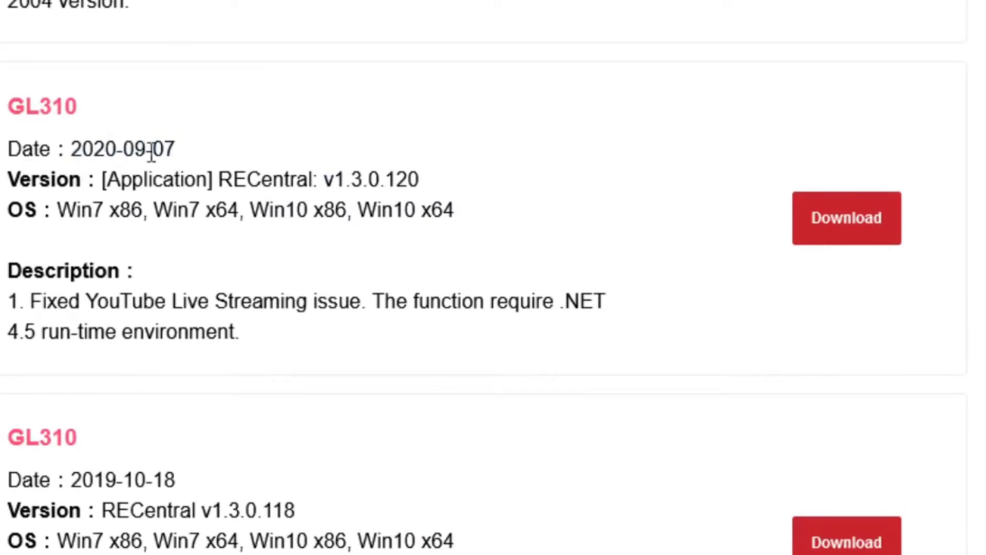
drag(193, 152, 54, 150)
click(643, 280)
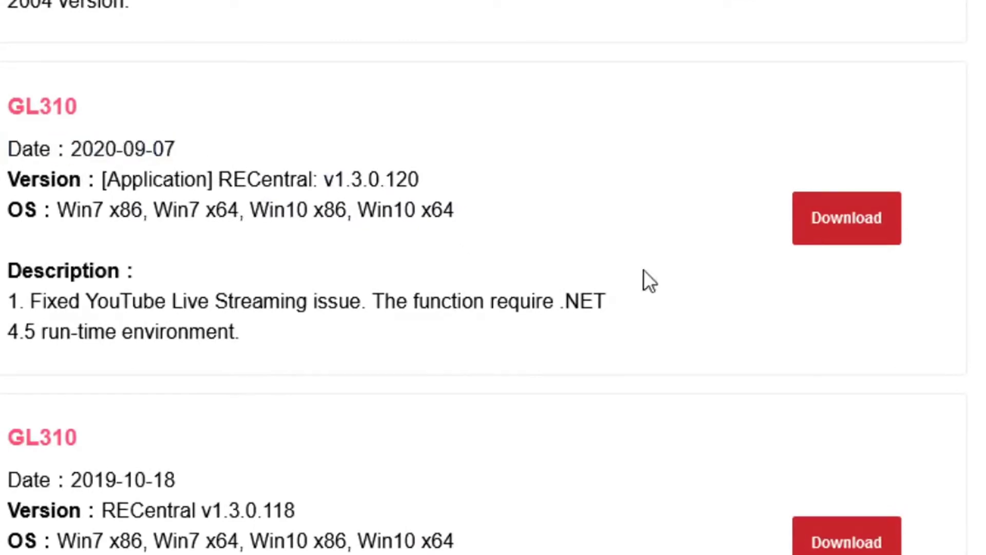
- Download the RECentral v1.3.0.120 application zip (88.30 MB) to the Downloads folder
click(845, 231)
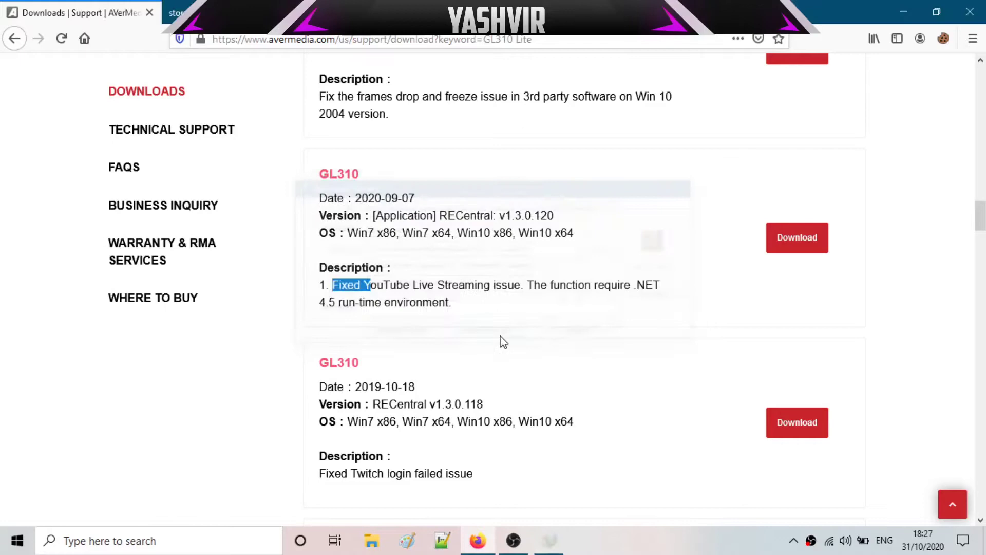
click(571, 172)
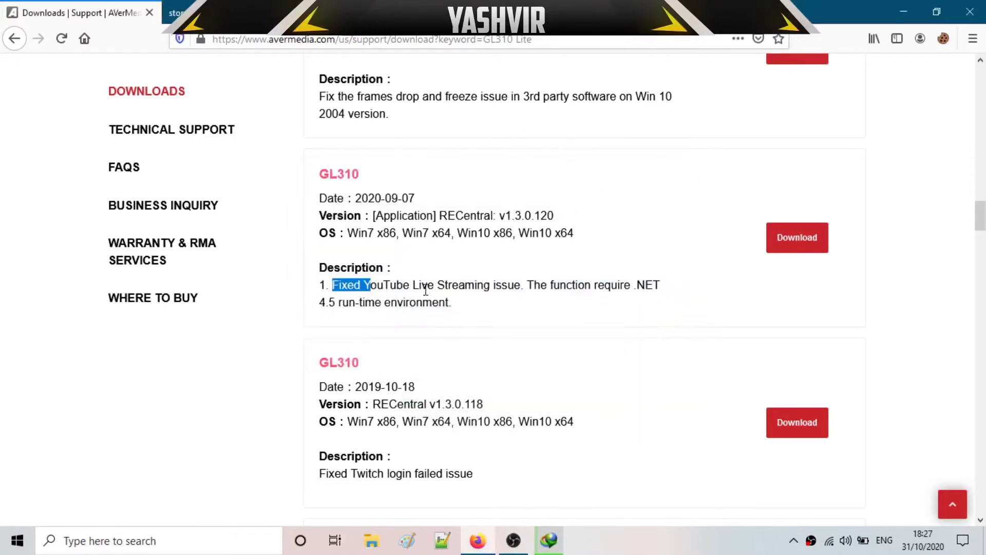
drag(426, 291, 476, 291)
click(502, 290)
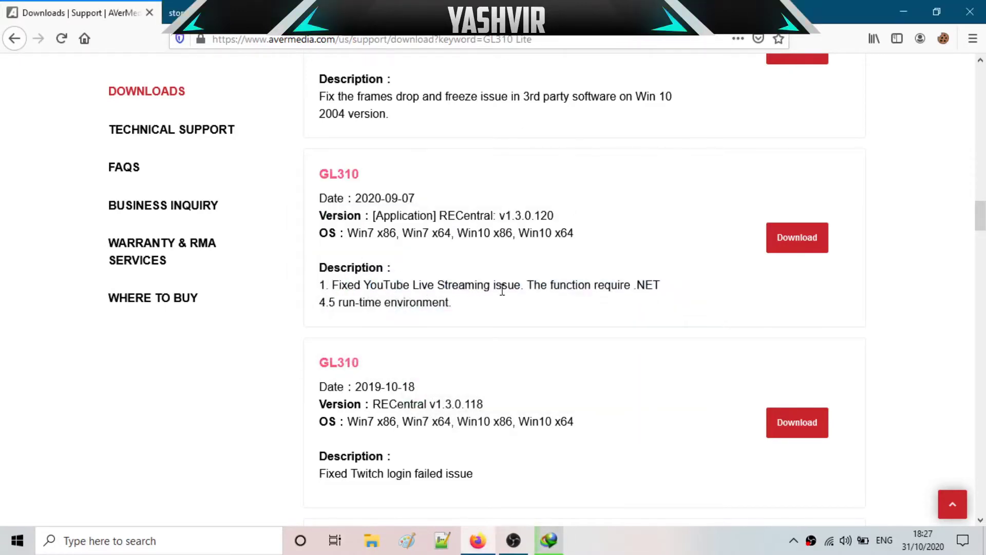
scroll(502, 291, up, 3)
drag(433, 362, 511, 362)
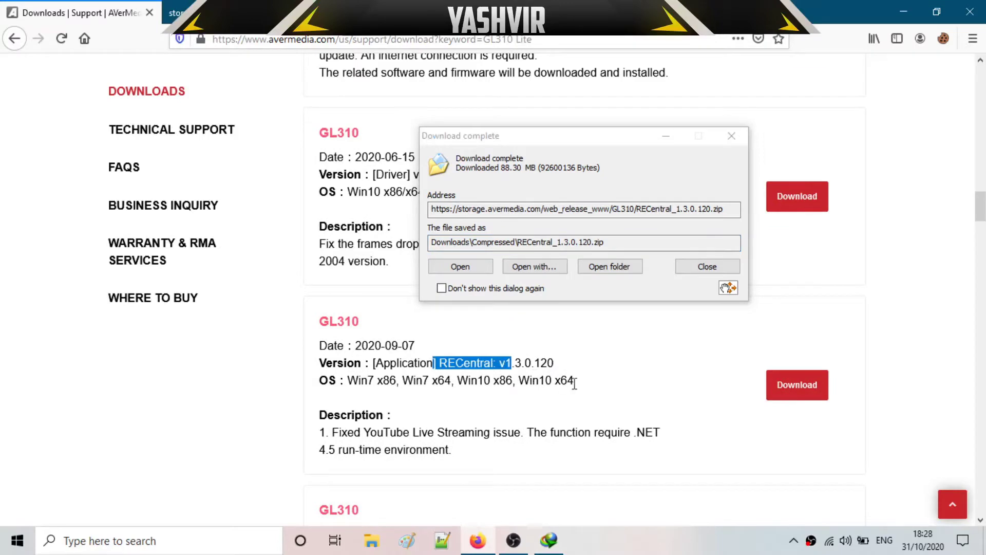
- Open the downloaded RECentral zip in WinRAR and dismiss the license reminder
click(458, 269)
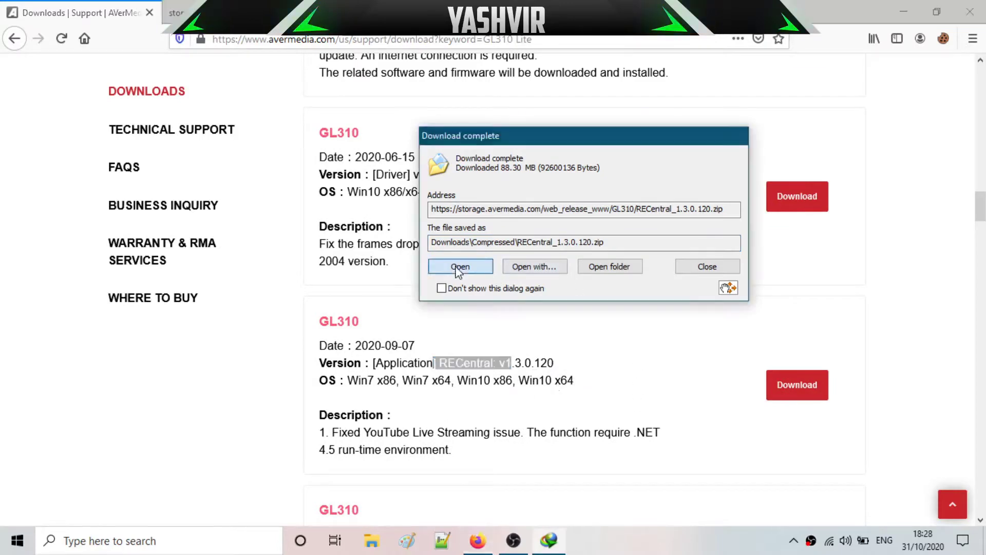
click(908, 10)
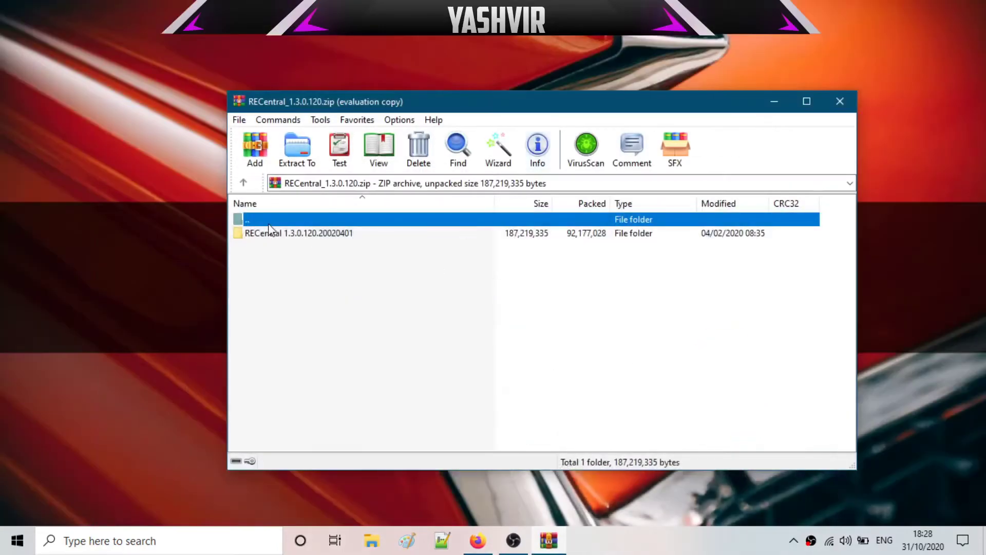
click(652, 230)
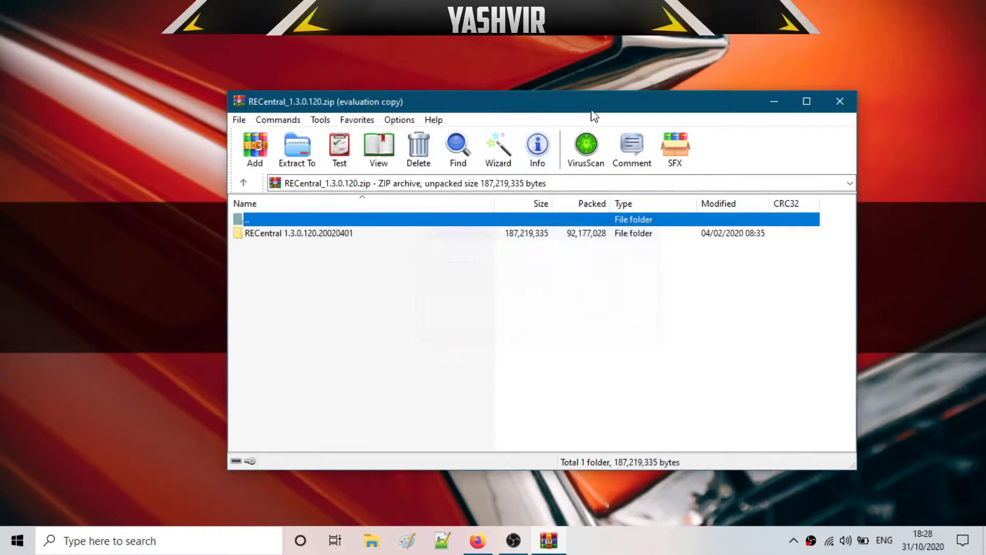
- Show desktop icons and extract the RECentral 1.3.0.120.20020401 folder onto the desktop
right_click(597, 82)
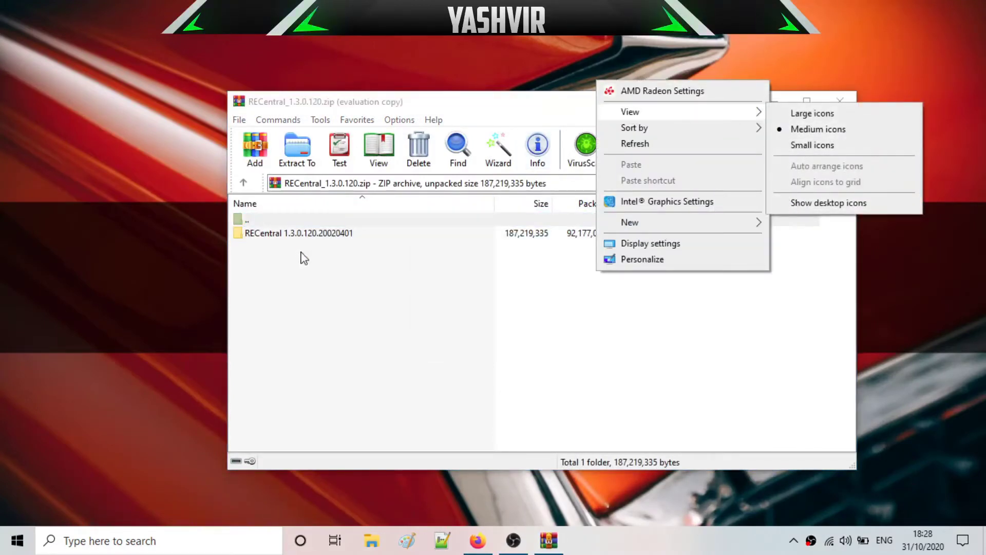
double_click(323, 234)
right_click(522, 38)
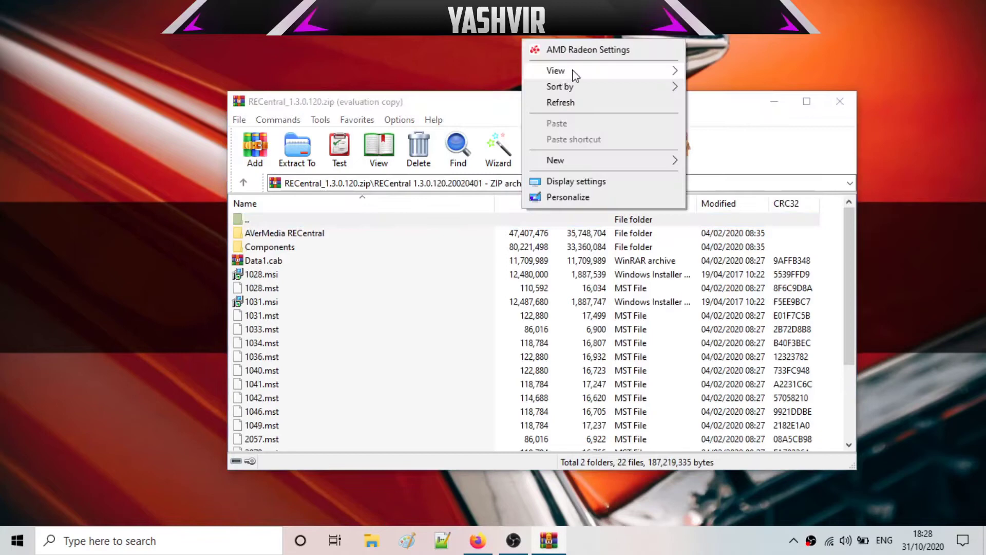
click(722, 158)
double_click(283, 220)
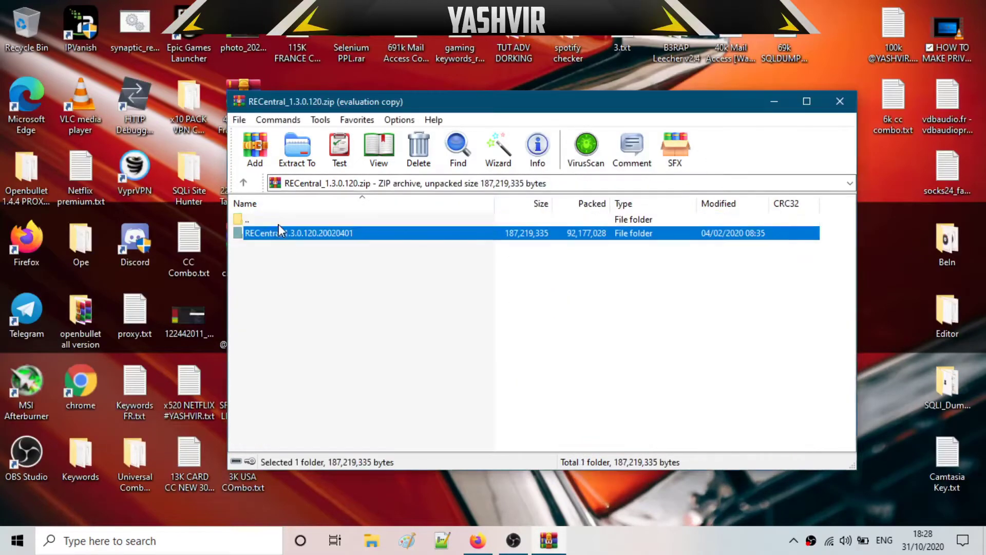
drag(303, 233, 889, 248)
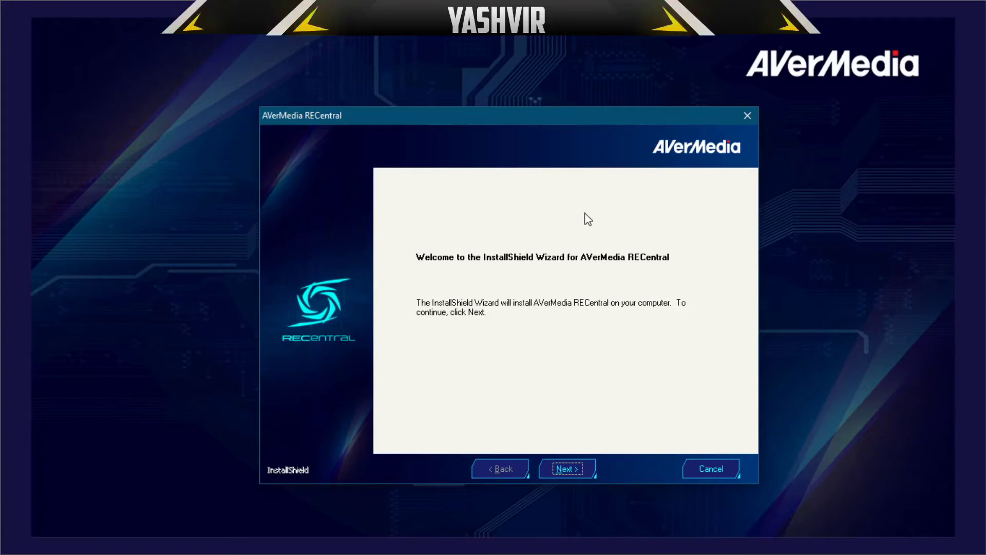
- Accept the RECentral license agreement and choose the Complete setup type
click(594, 465)
click(454, 390)
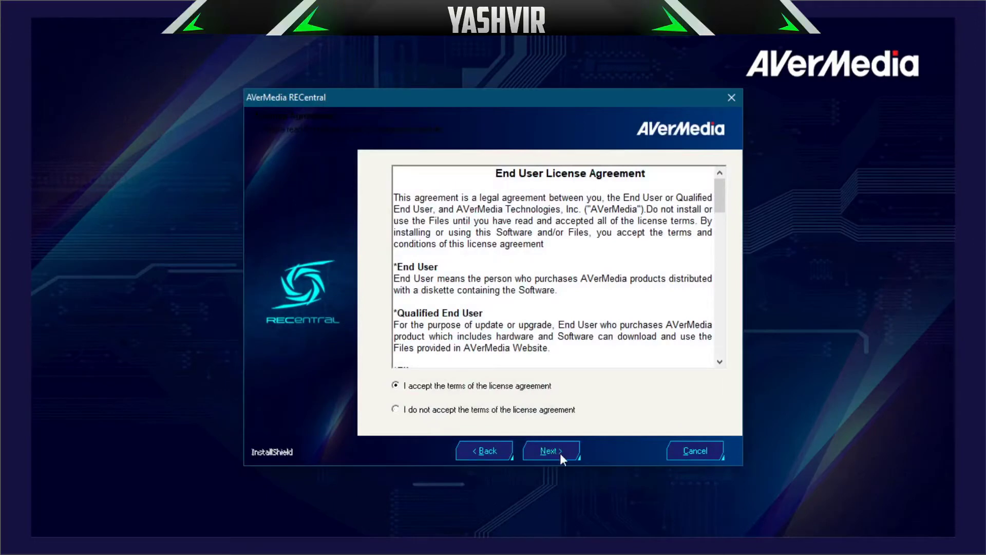
click(559, 451)
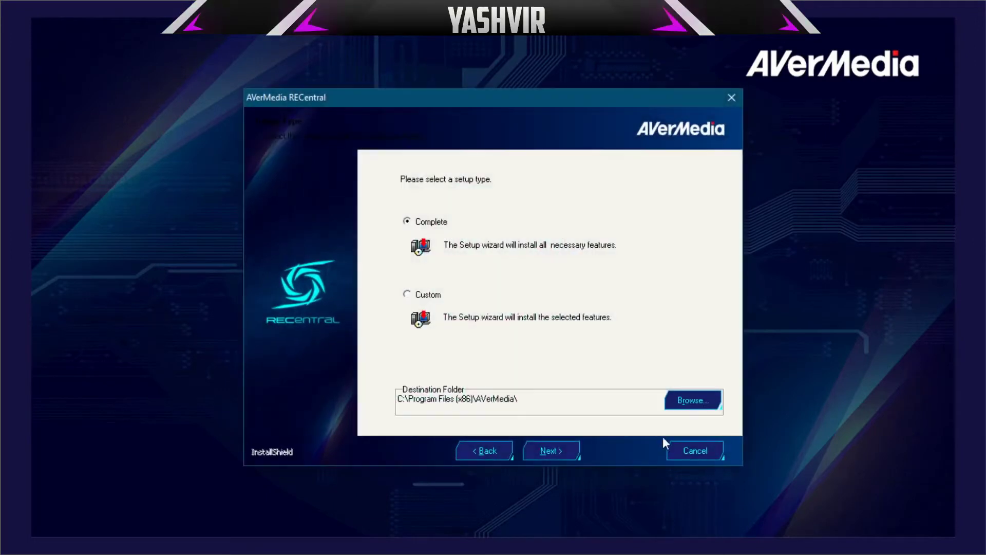
click(430, 297)
click(433, 221)
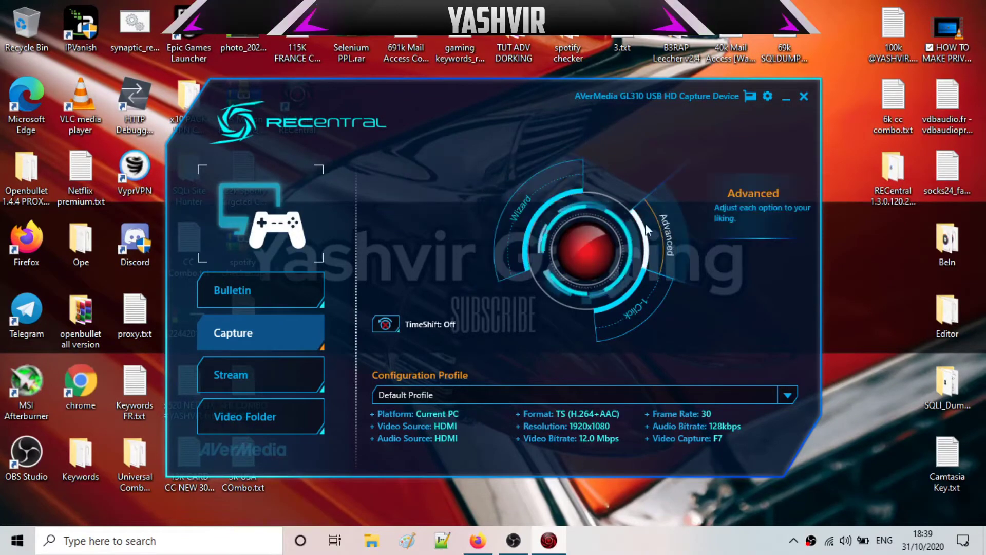
- In the RECentral wizard, compare the platforms and set the capture platform to Current PC
click(520, 201)
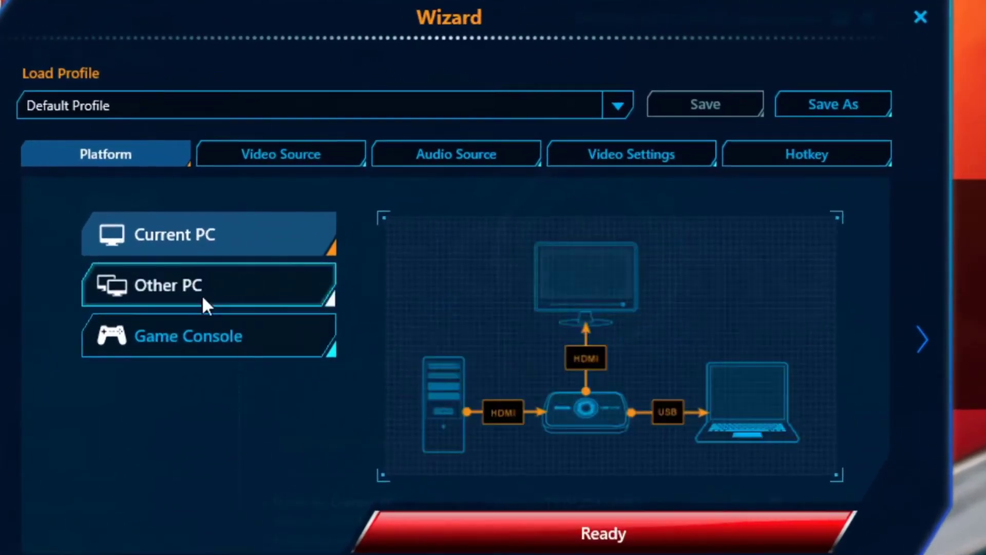
click(202, 294)
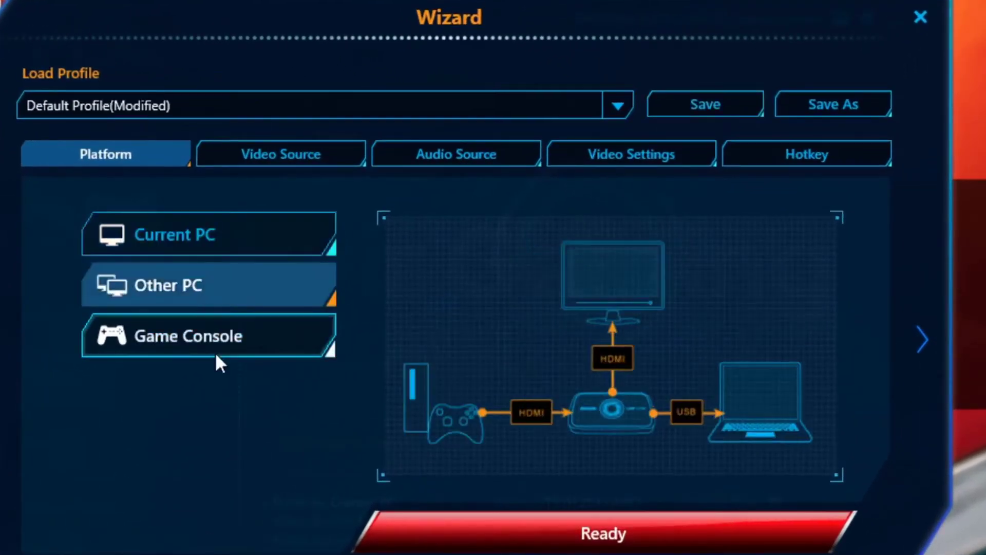
click(235, 334)
click(173, 242)
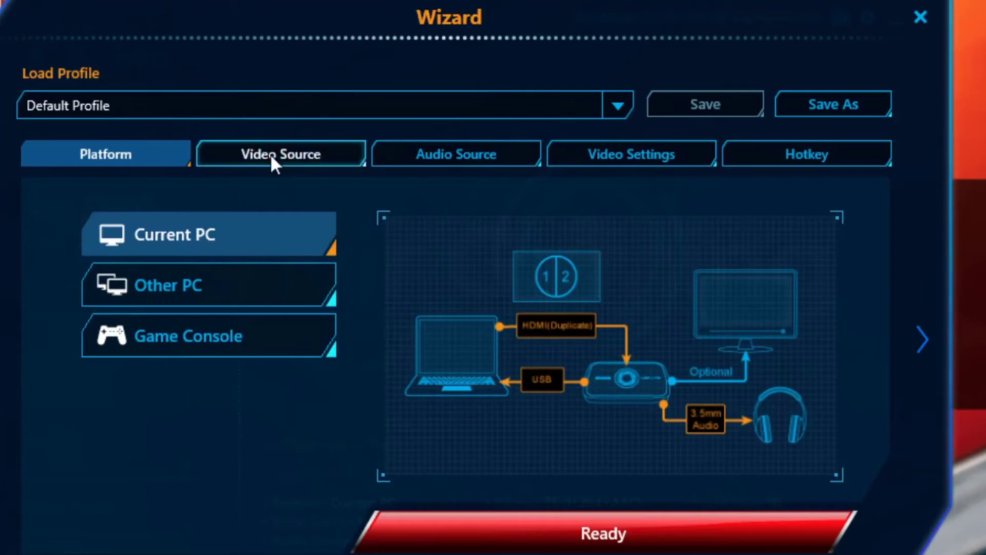
- Keep Default Profile as the loaded profile and continue to the video source settings
click(429, 104)
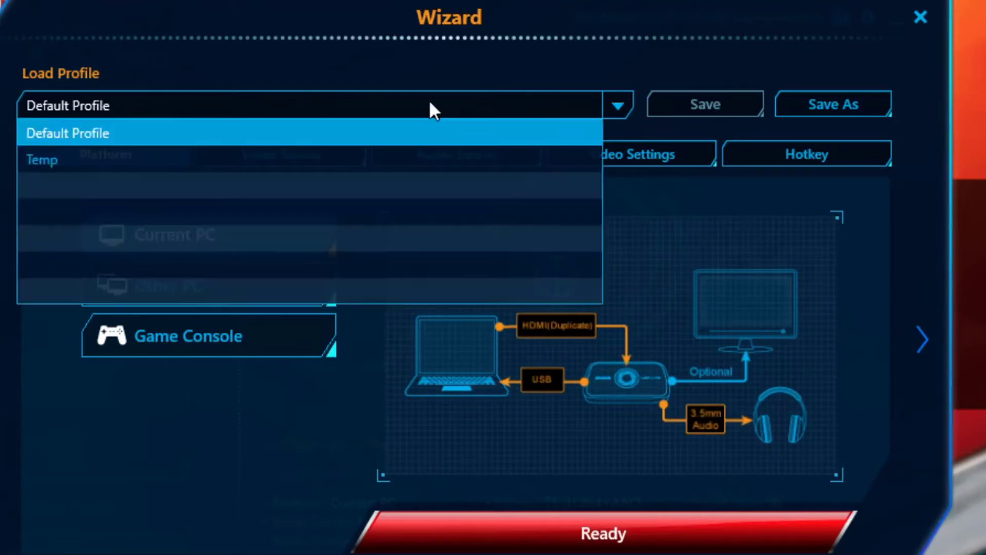
click(108, 134)
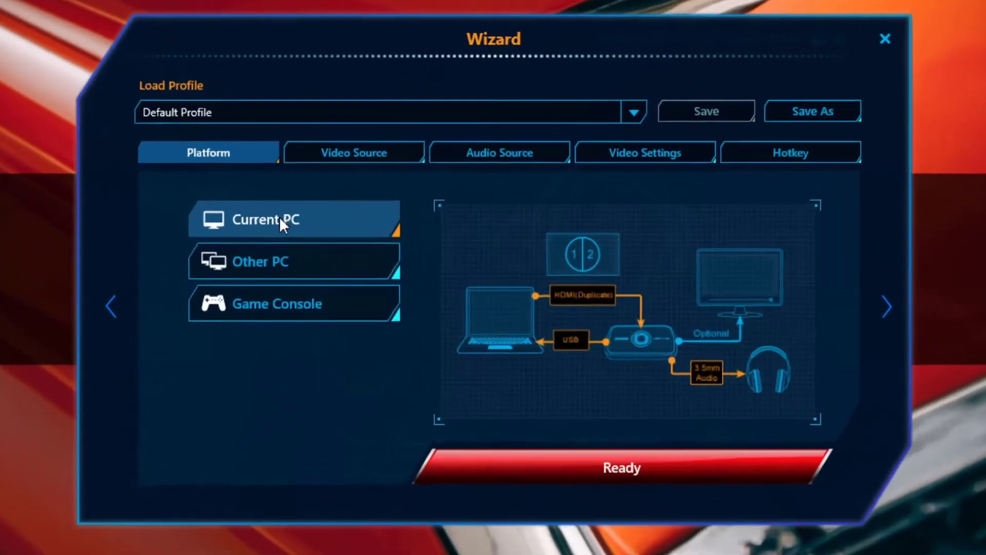
click(191, 237)
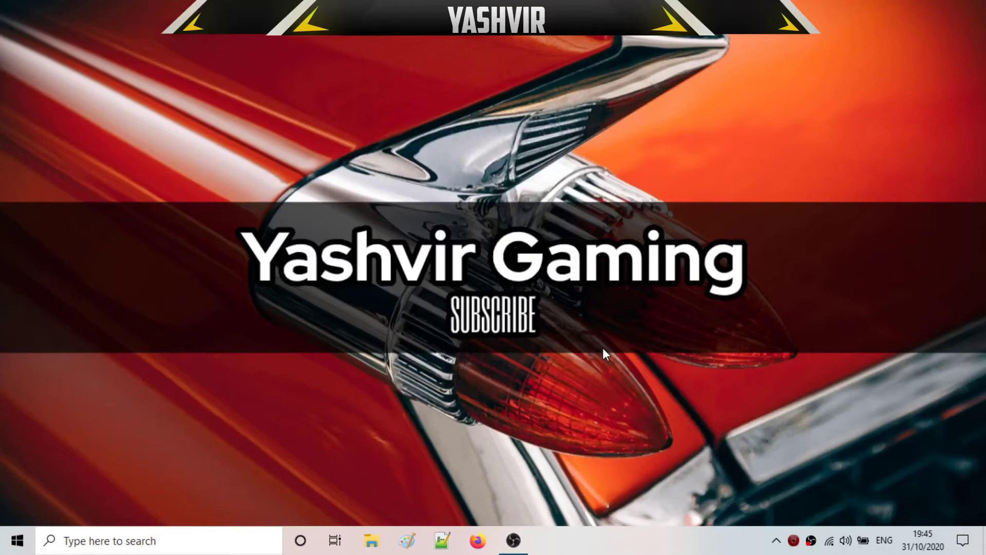
- Add a Video Capture Device source in OBS using the AVerMedia C835 Capture device
click(776, 540)
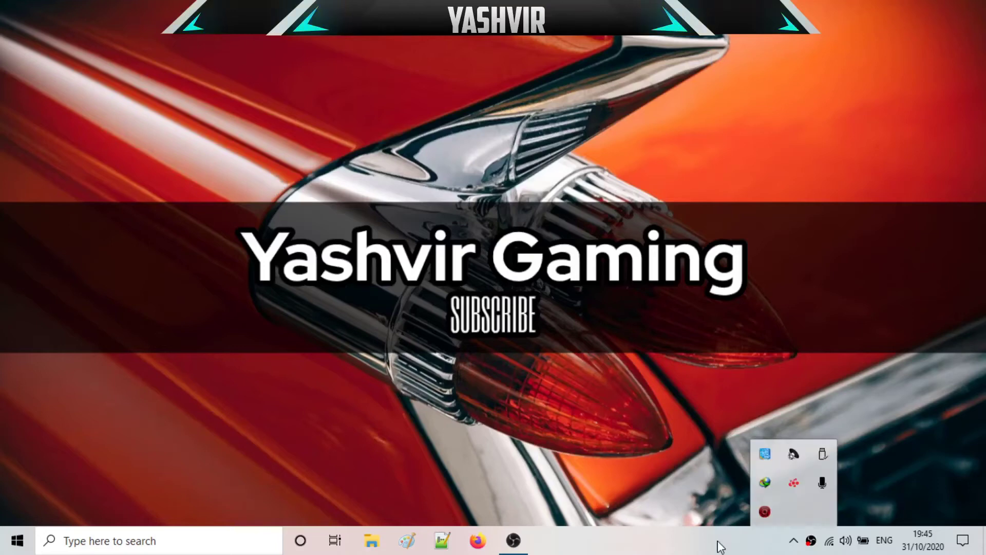
mouse_move(513, 540)
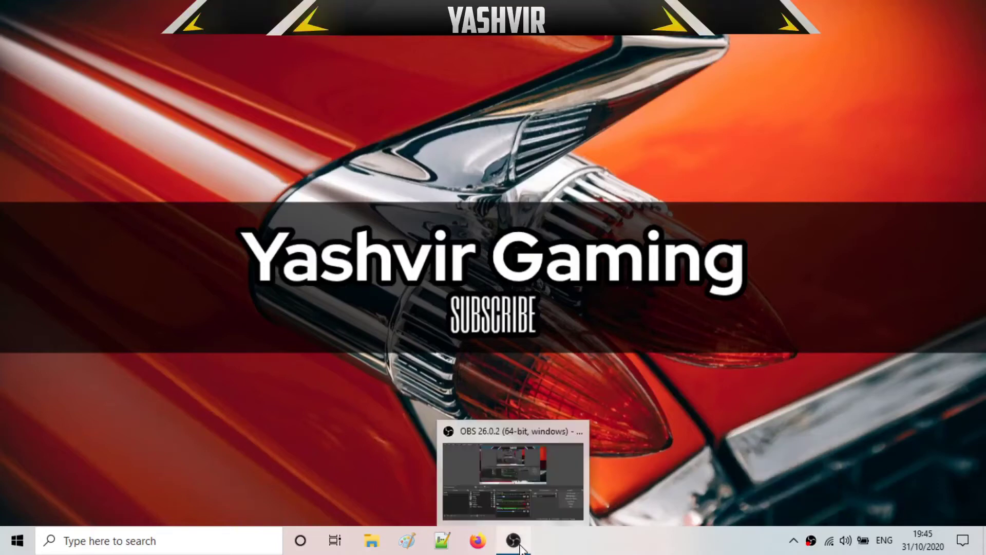
click(520, 545)
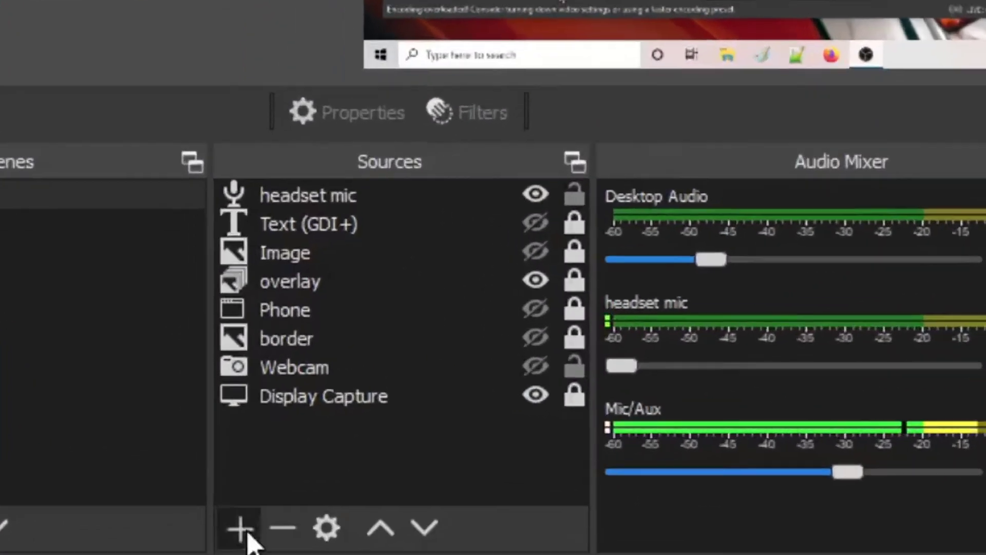
click(247, 532)
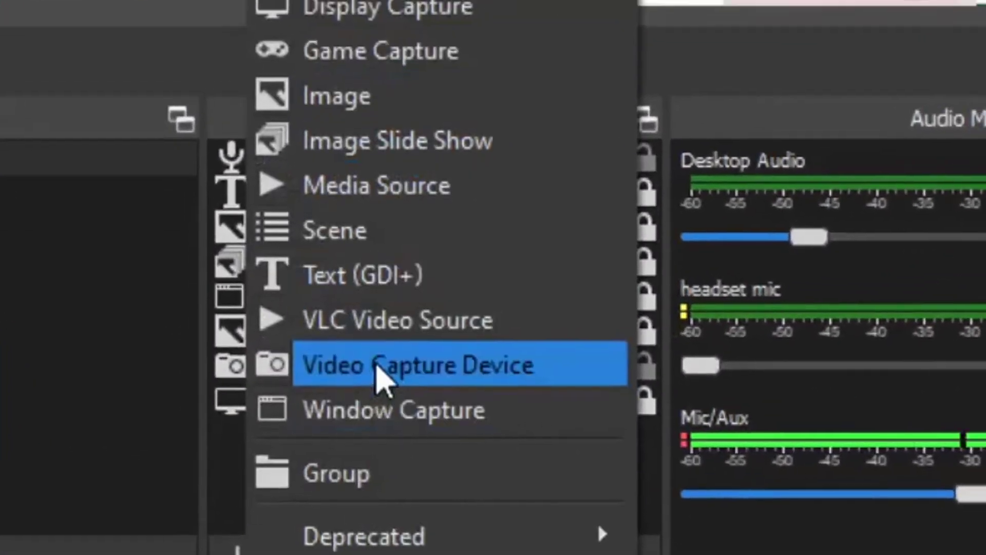
click(386, 365)
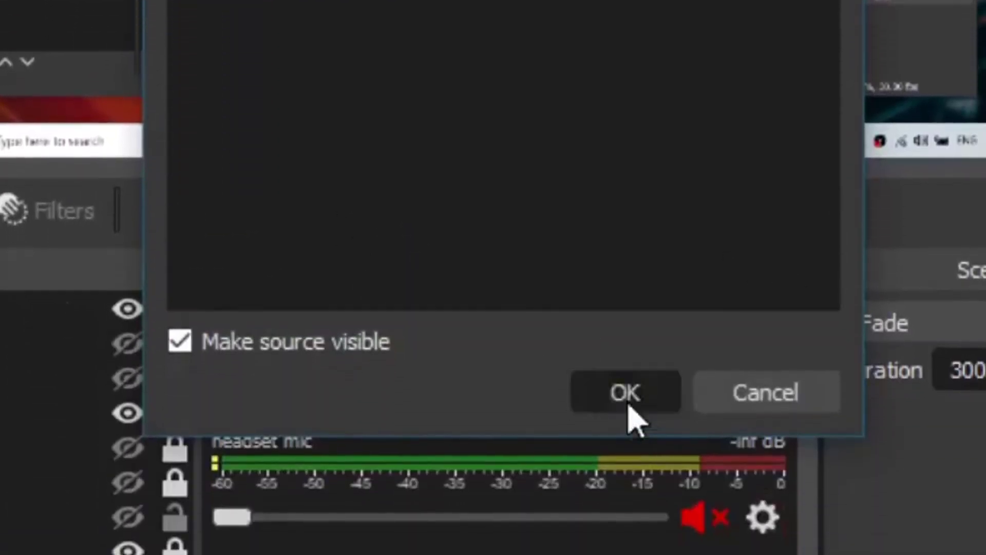
click(627, 396)
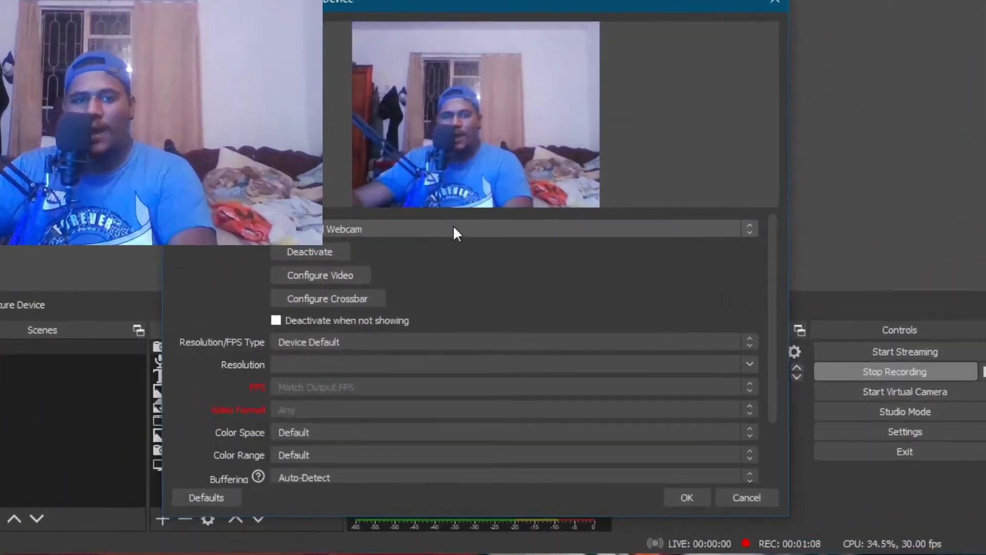
click(454, 228)
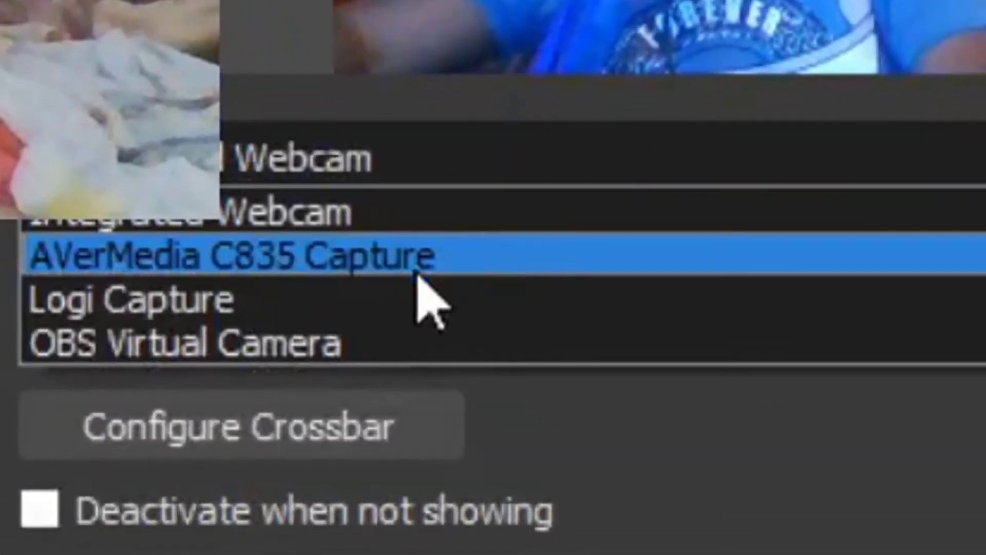
click(378, 259)
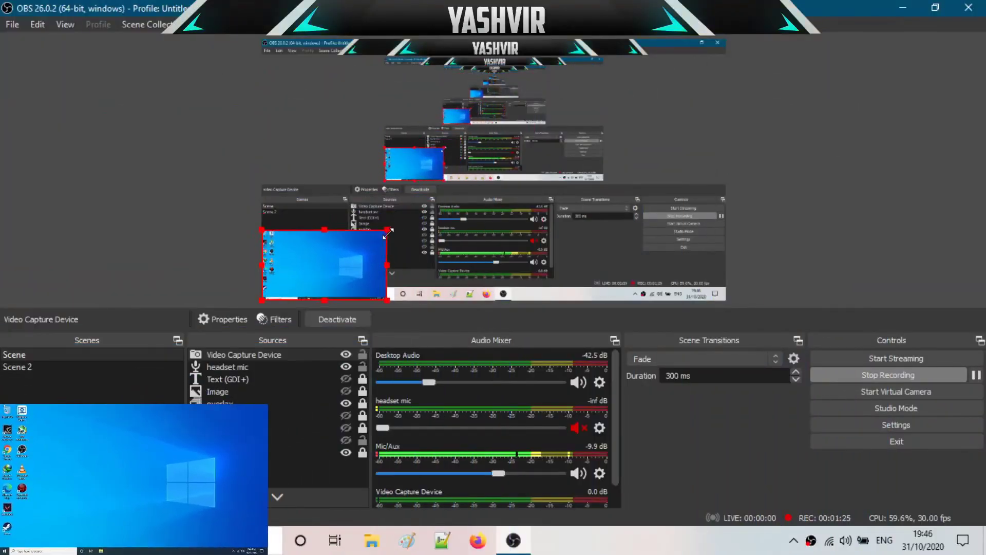
- Reposition the capture feed in the preview and enlarge it to fill more of the scene
drag(344, 258, 431, 225)
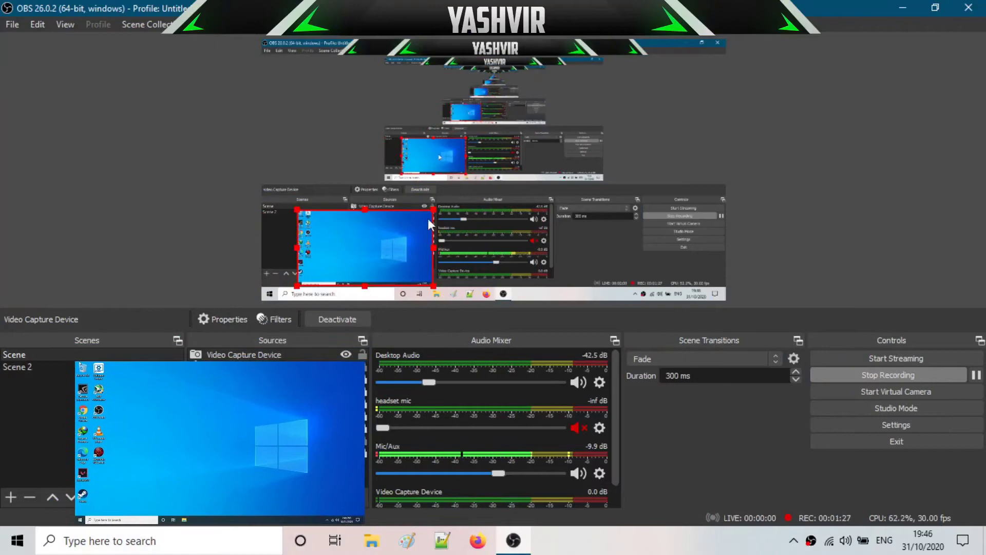
mouse_move(359, 233)
mouse_down()
mouse_move(306, 276)
mouse_move(309, 252)
mouse_up()
drag(399, 220, 623, 97)
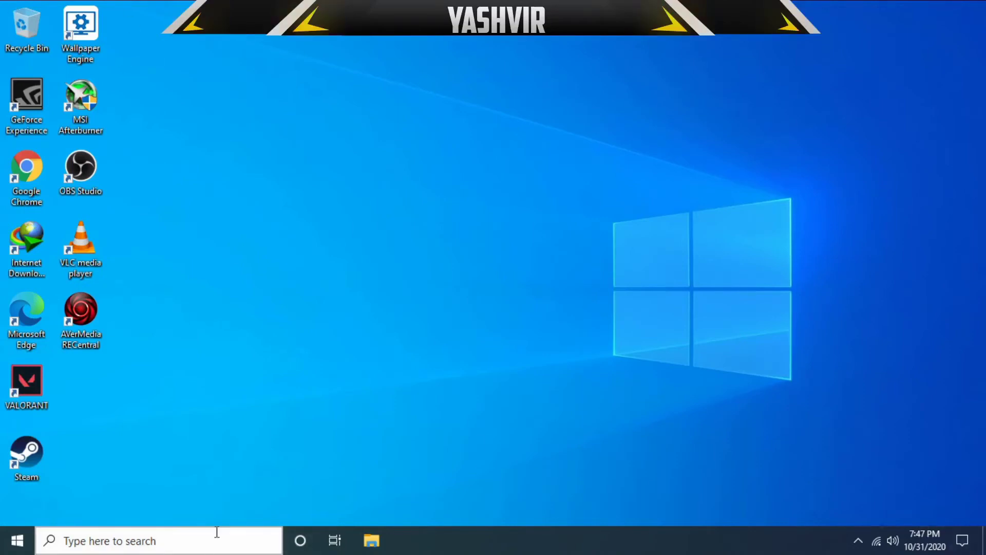
- Launch VALORANT from its shortcut on the second PC's desktop
double_click(28, 388)
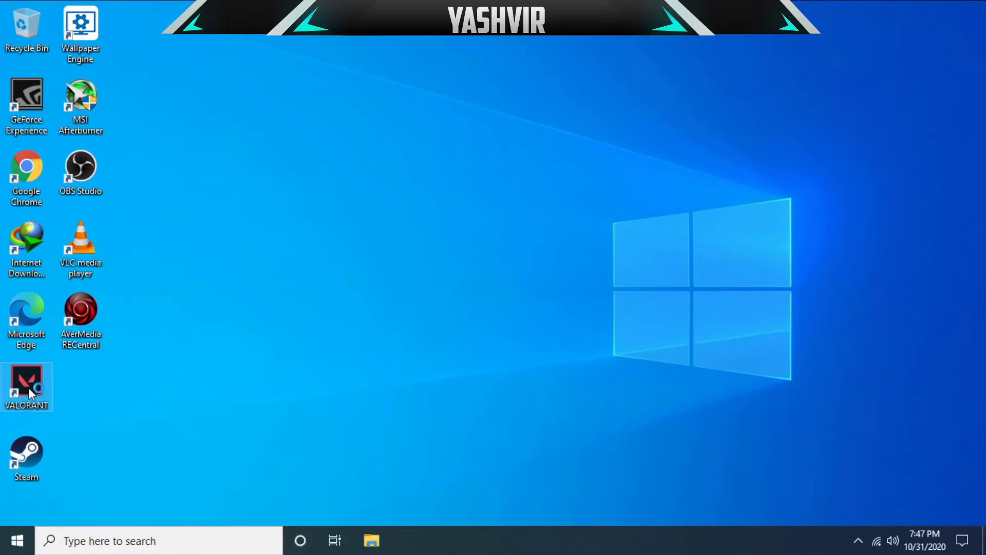